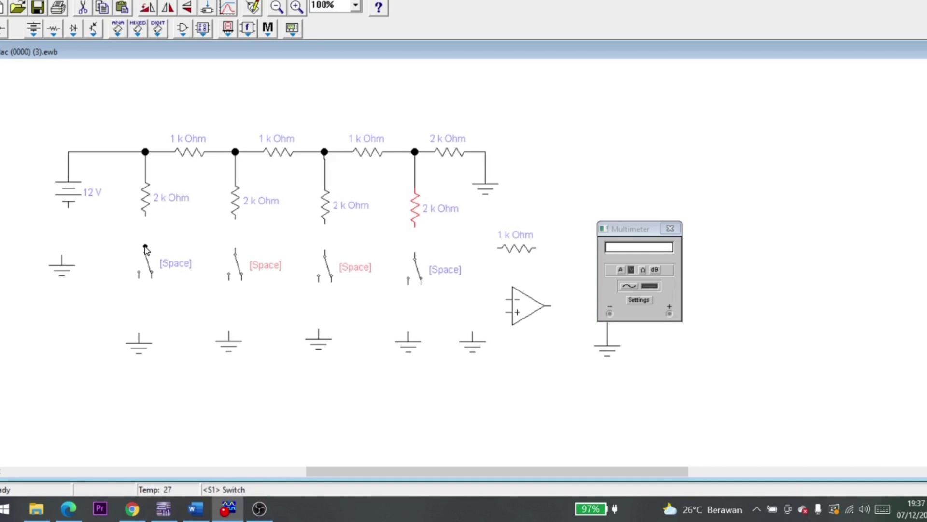
Wire the lower end of each of the four vertical 2 k Ohm resistors to the switch beneath it.
left_click_drag(149, 218, 146, 215)
left_click_drag(237, 228, 235, 223)
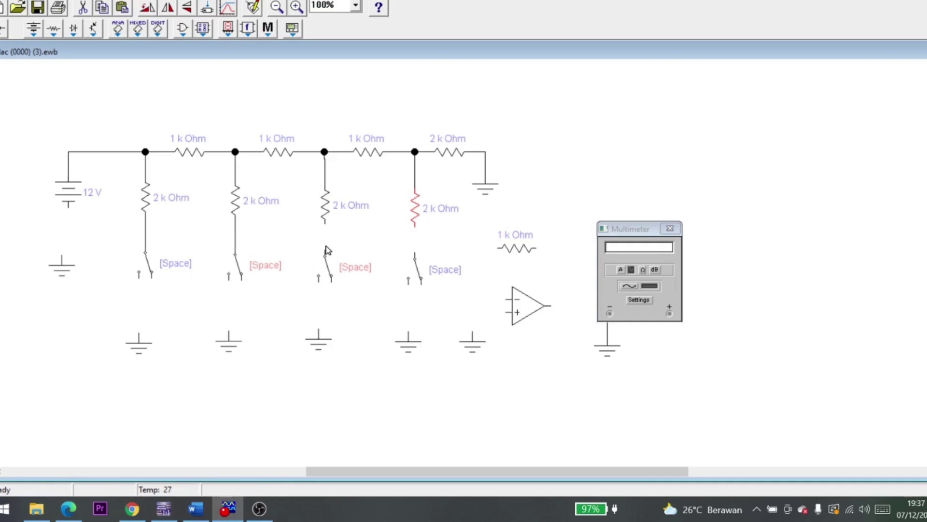
left_click_drag(325, 253, 325, 223)
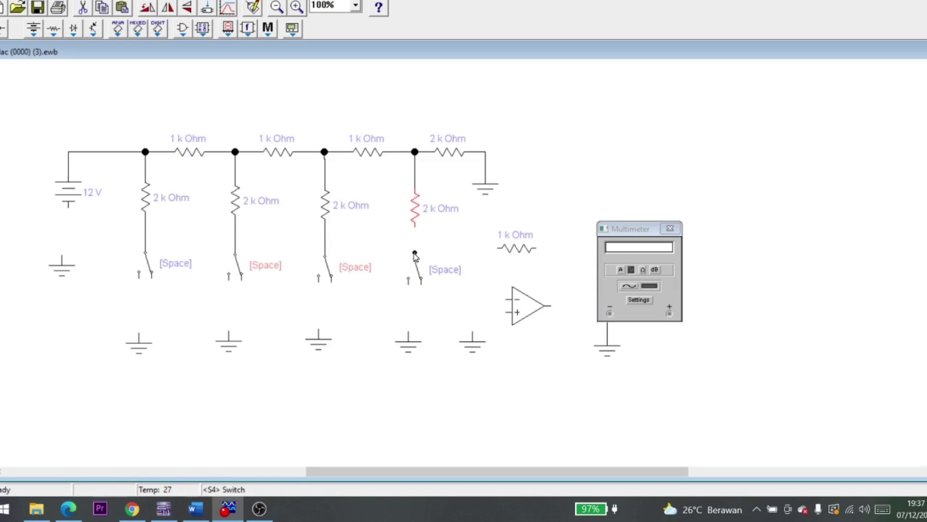
left_click_drag(415, 252, 414, 252)
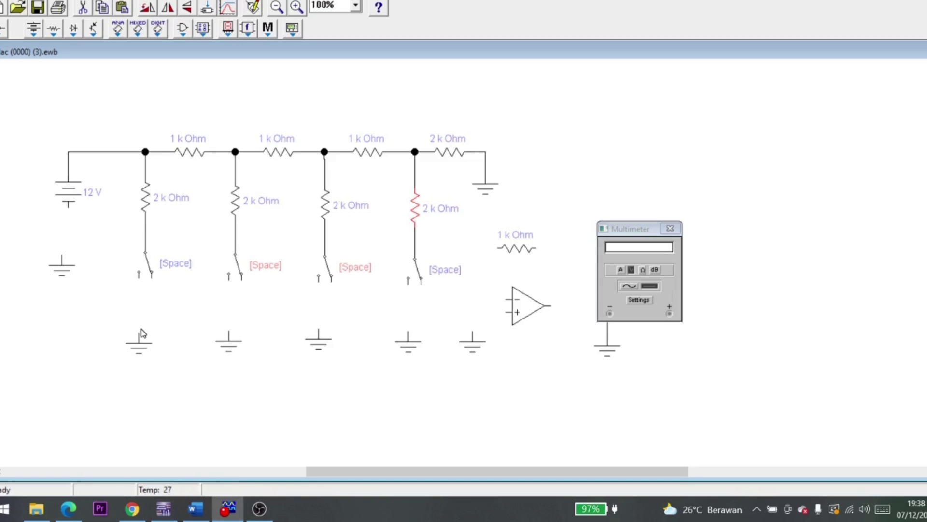
Wire the left contact of each of the four switches to its own ground, and ground the op-amp's non-inverting input.
left_click_drag(142, 303, 138, 272)
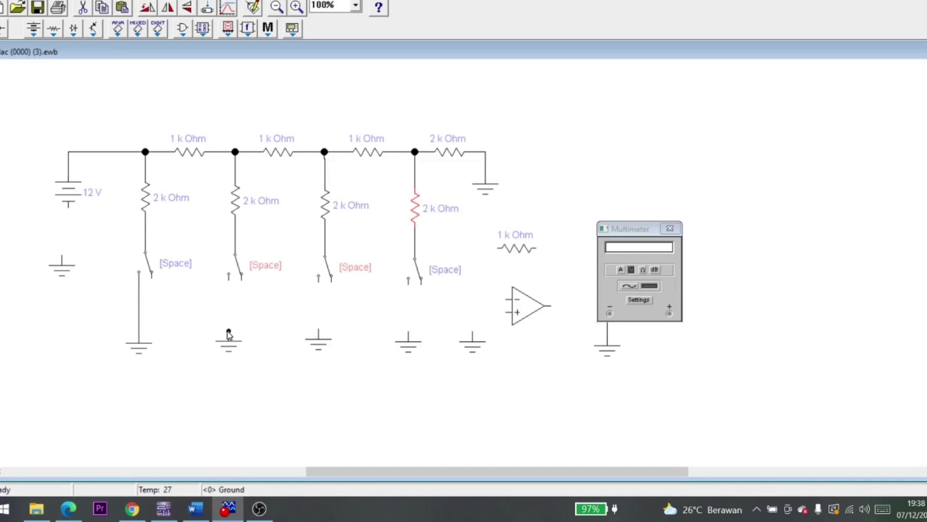
left_click_drag(229, 331, 228, 274)
left_click_drag(319, 340, 321, 331)
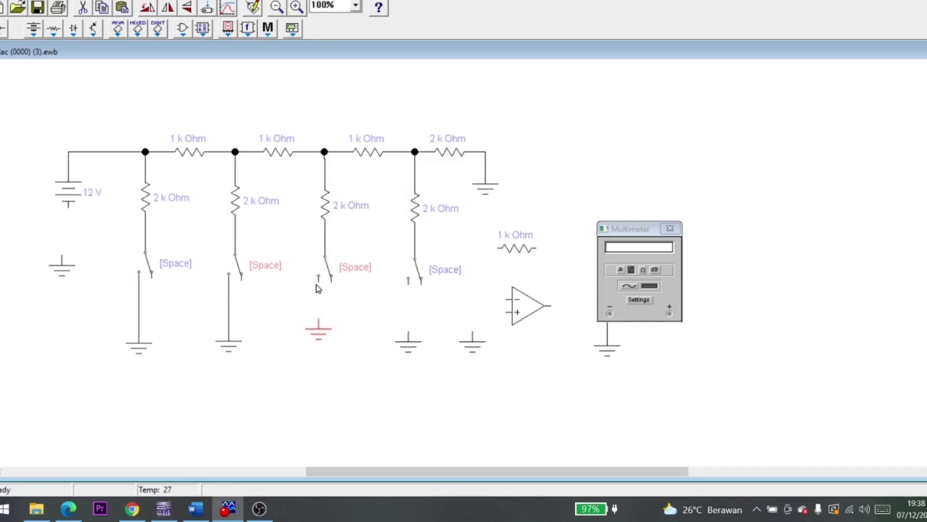
left_click_drag(318, 278, 319, 322)
left_click_drag(408, 283, 411, 338)
left_click(473, 334)
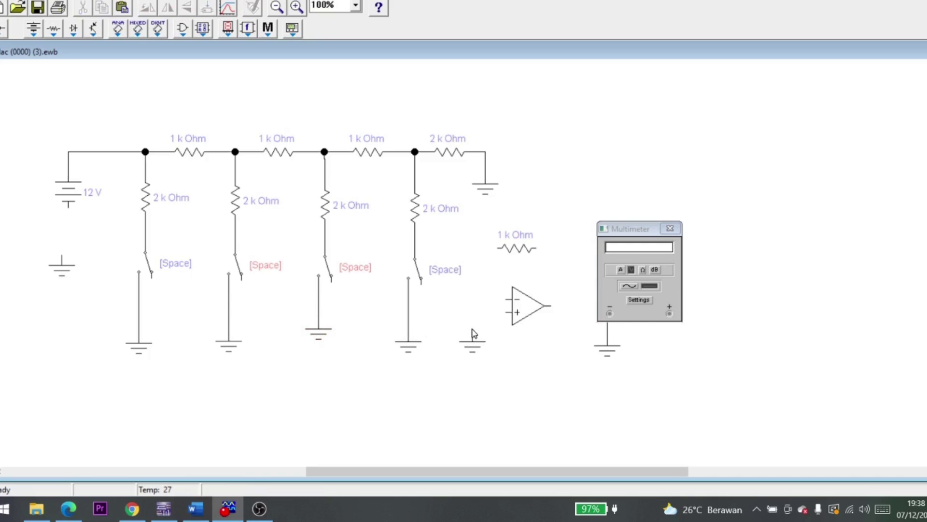
left_click_drag(481, 314, 513, 312)
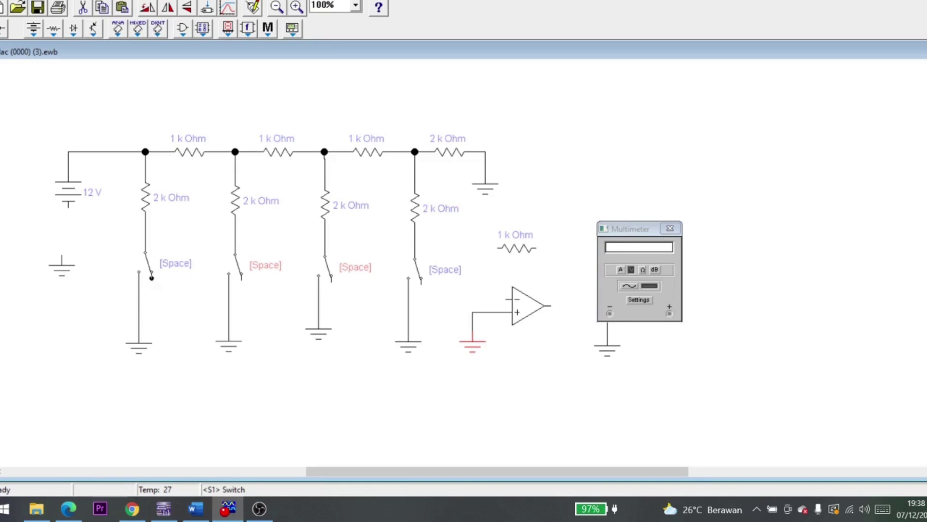
Join the right contacts of all four switches with one common line.
left_click_drag(152, 278, 242, 281)
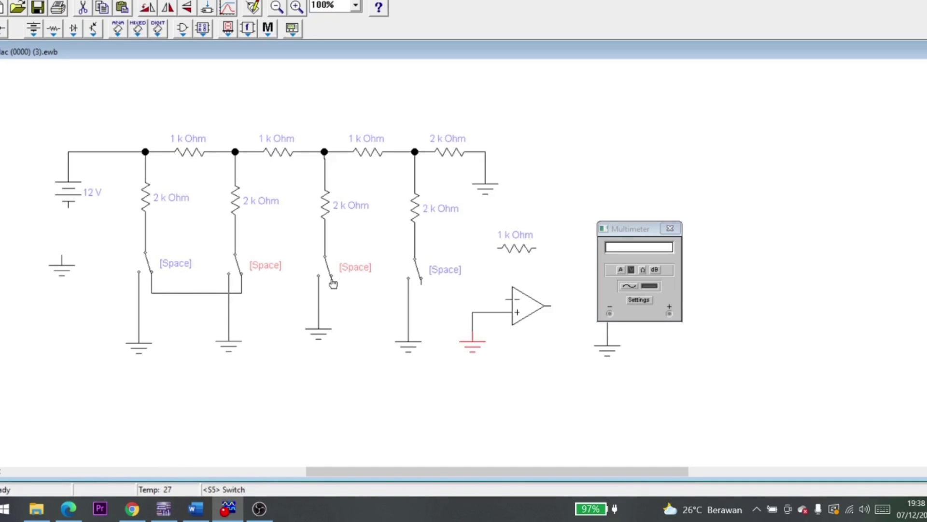
left_click_drag(319, 303, 242, 293)
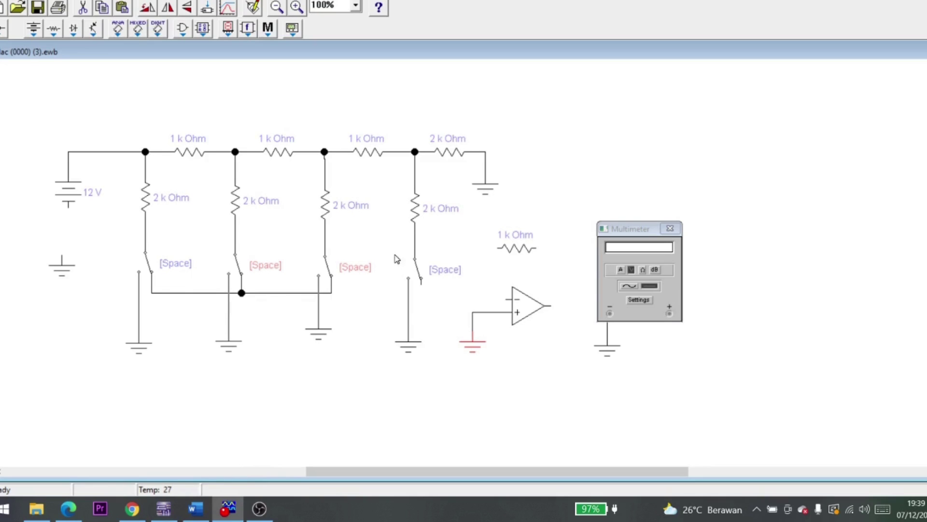
left_click_drag(421, 285, 331, 293)
Connect the op-amp's inverting input and the 1 k Ohm feedback resistor to the common switch line, and the op-amp output to the multimeter's positive terminal.
left_click(507, 301)
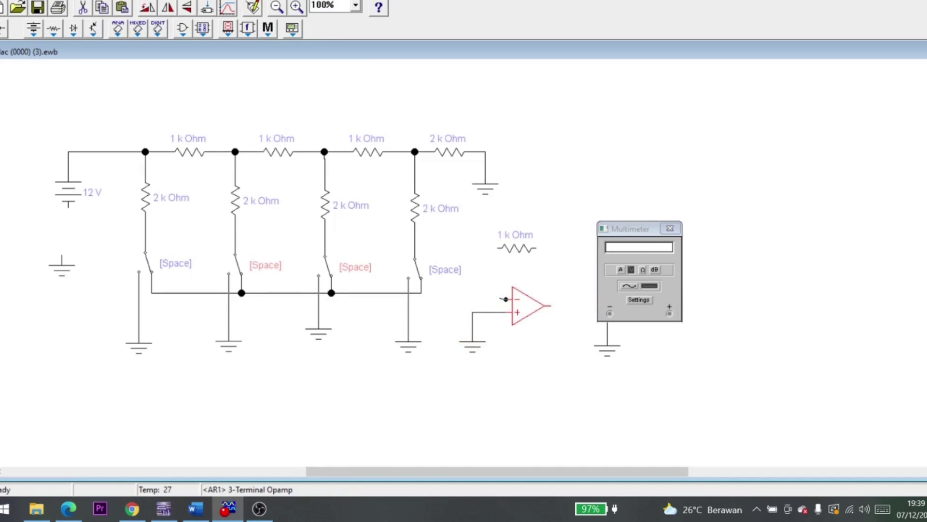
left_click_drag(506, 299, 420, 293)
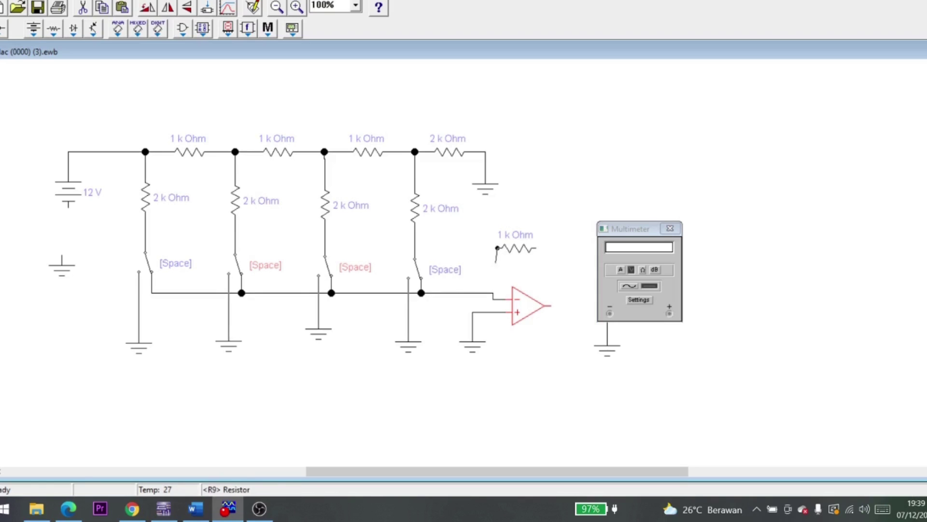
mouse_move(495, 262)
left_mouse_down()
mouse_move(499, 299)
mouse_move(493, 293)
left_mouse_up()
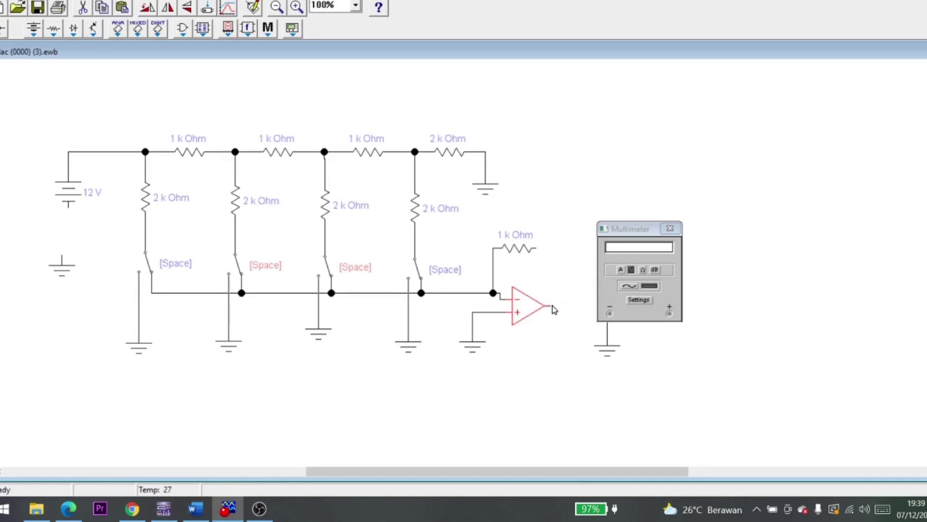
left_click_drag(551, 306, 669, 313)
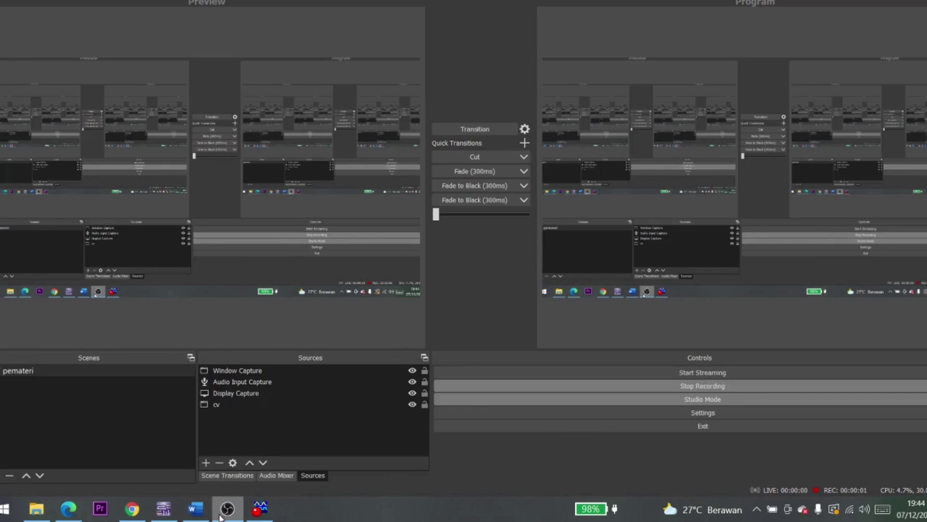
left_click(260, 508)
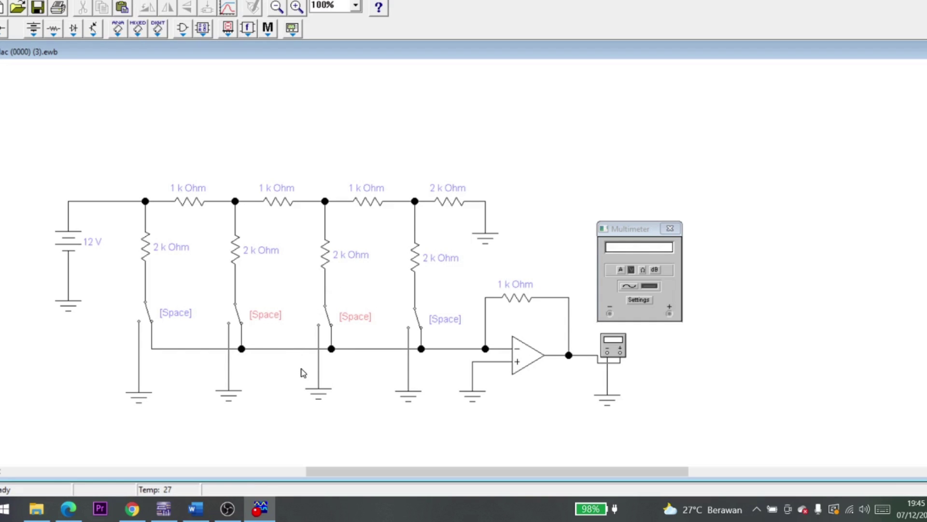
left_click(250, 516)
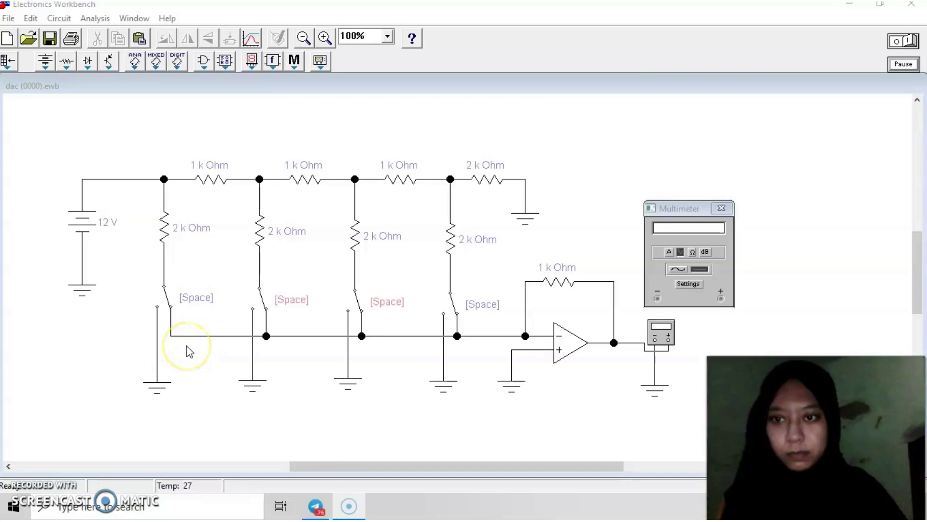
Simulate dac (0000).ewb with all four switches set to ground, and flip the switches back to the common line.
left_click(337, 274)
left_click(436, 284)
key("space")
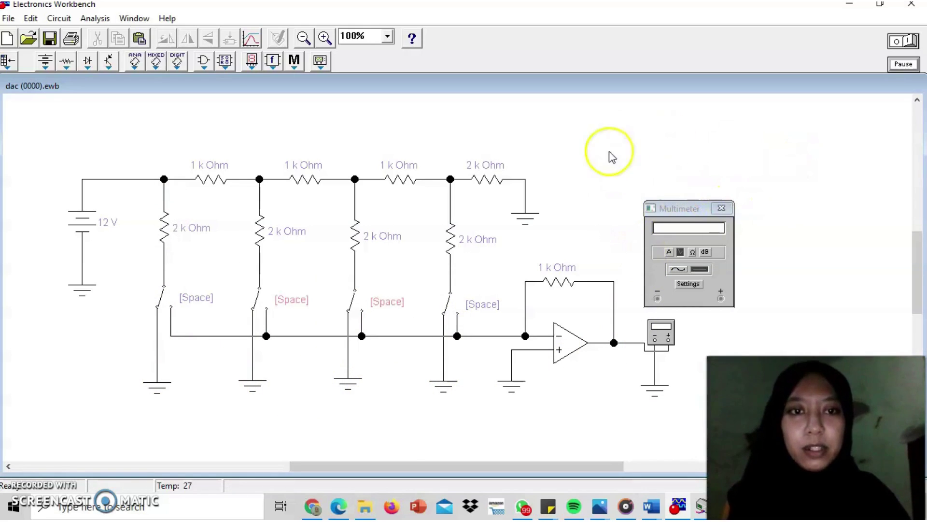
left_click(911, 41)
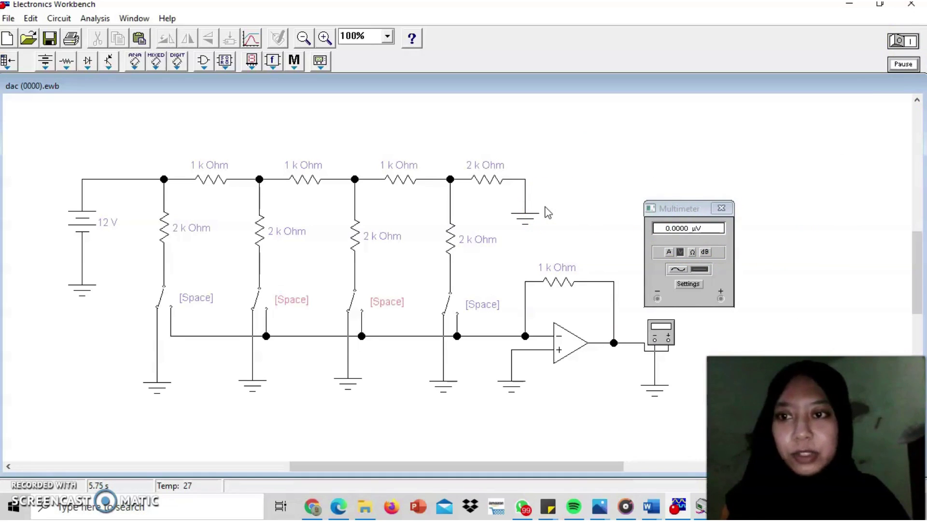
key("space")
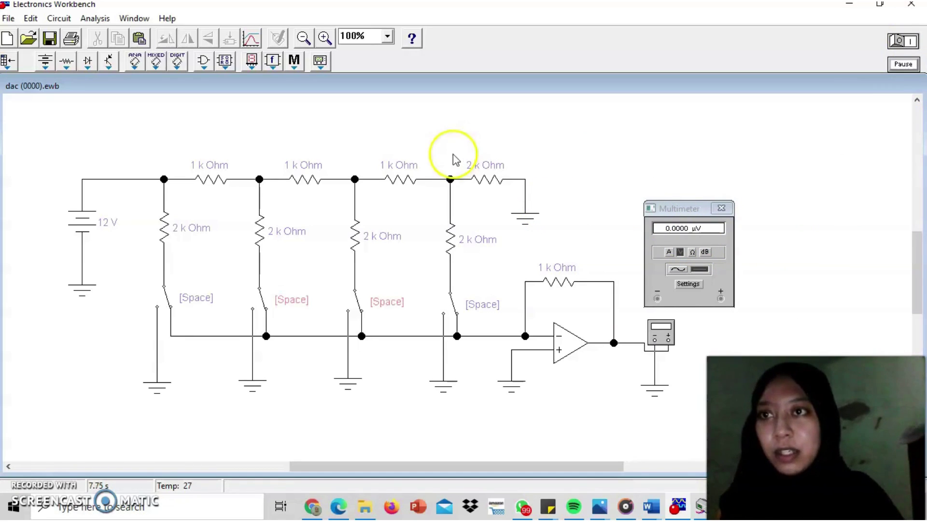
Open the circuit file dac (1111).ewb and run its simulation to read the multimeter voltage.
left_click(8, 19)
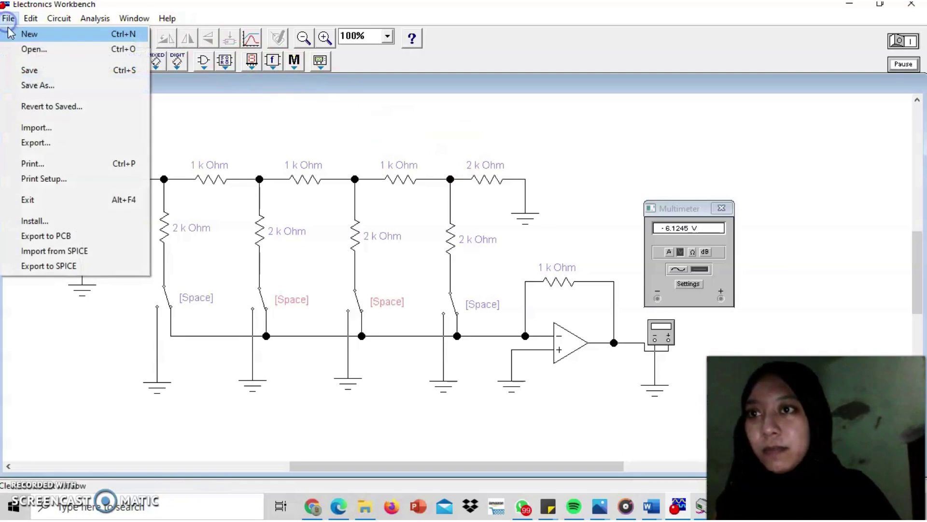
left_click(22, 49)
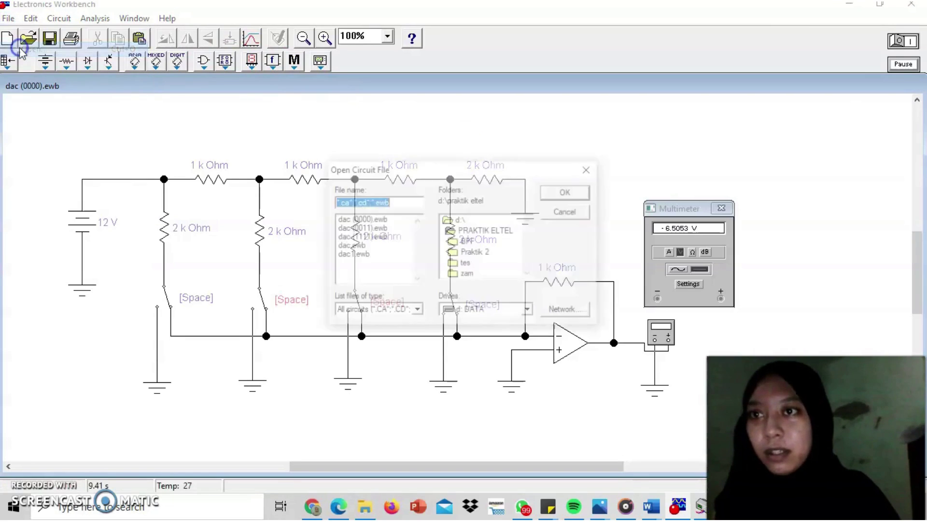
double_click(367, 236)
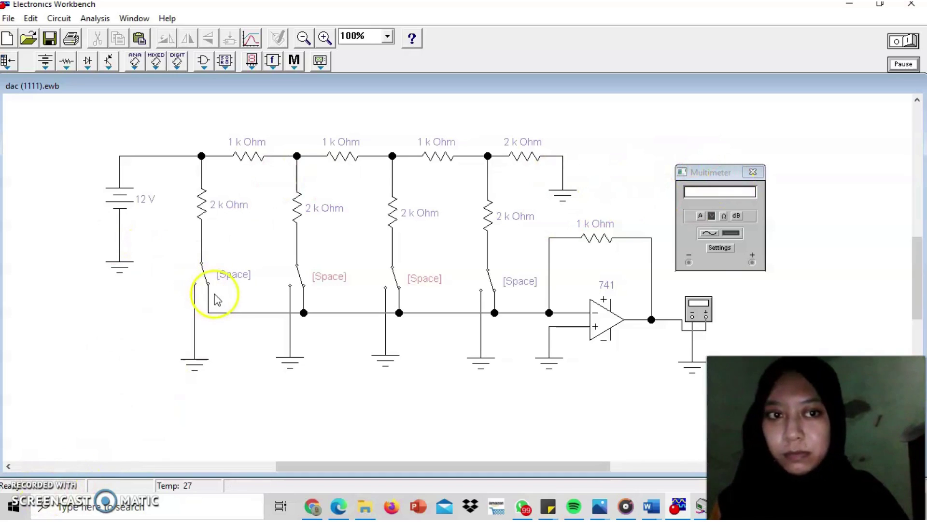
left_click(910, 42)
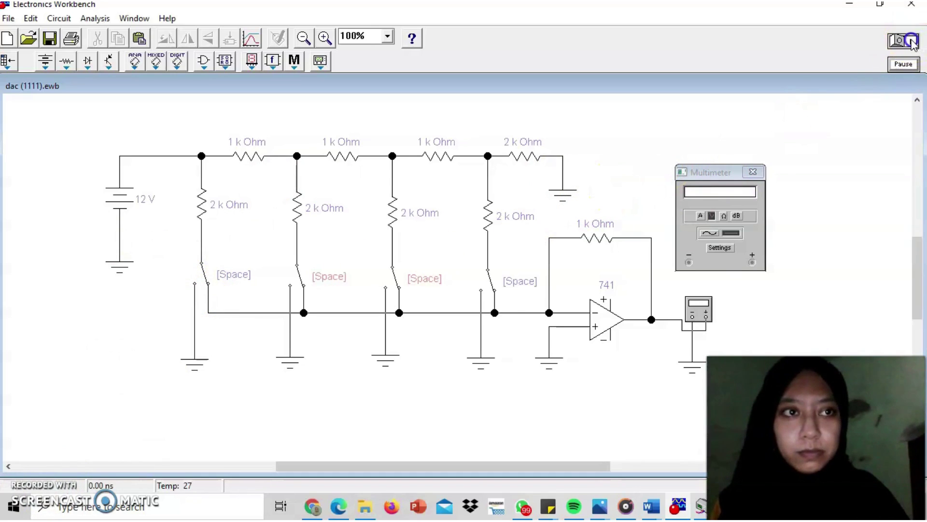
left_click(746, 241)
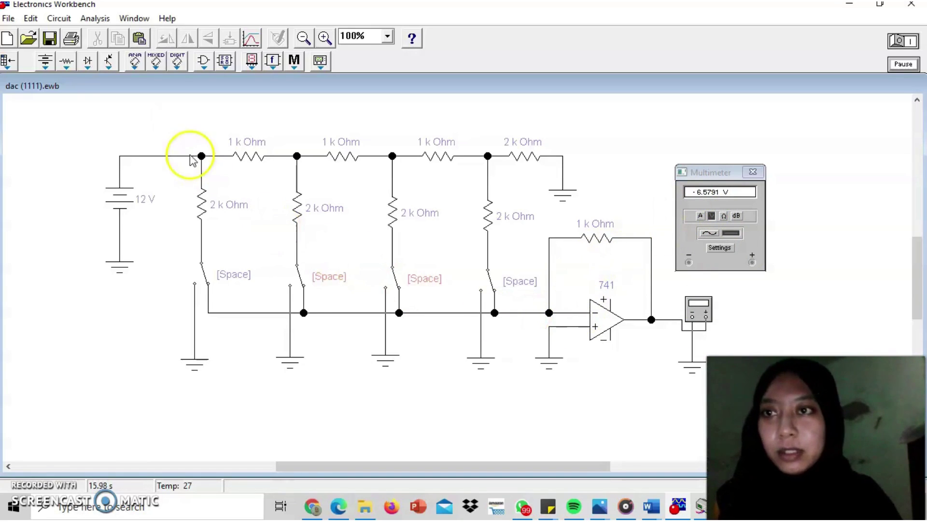
Open the circuit file dac (0011).ewb and run its simulation.
left_click(10, 19)
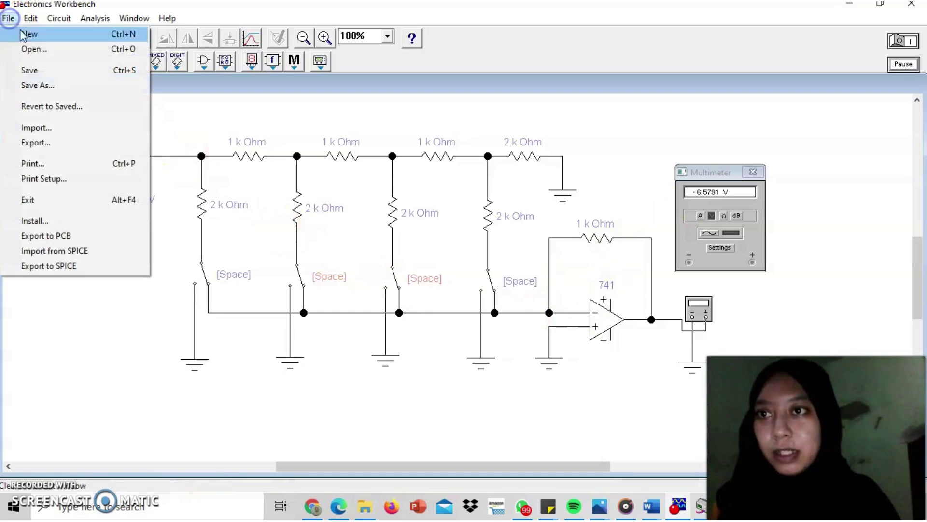
left_click(27, 49)
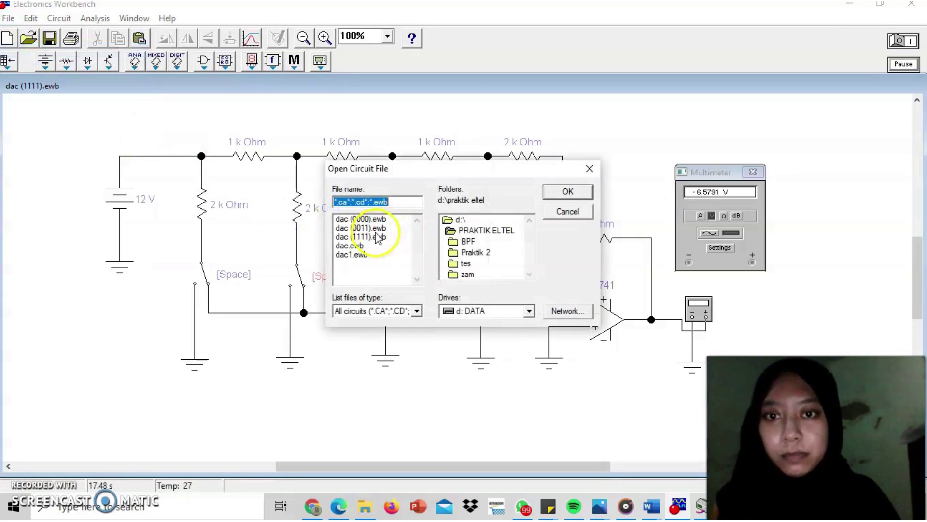
double_click(359, 228)
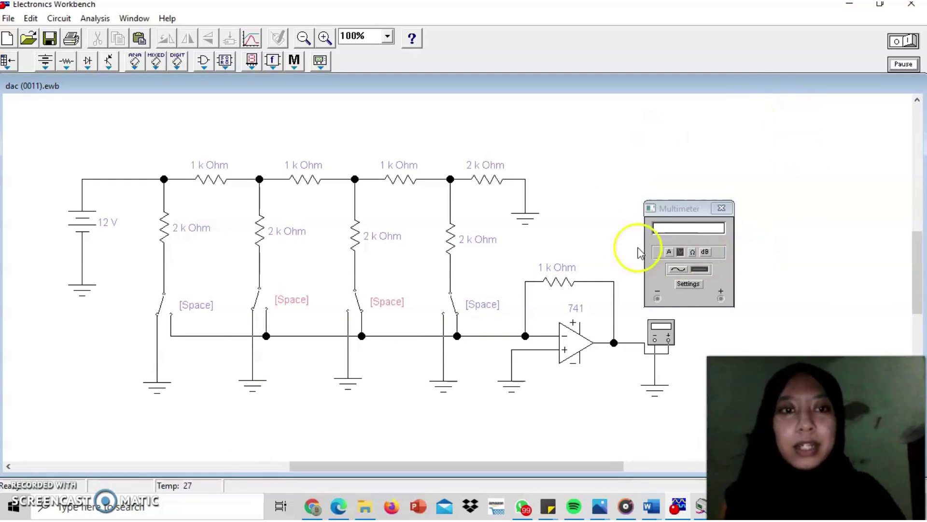
left_click(911, 42)
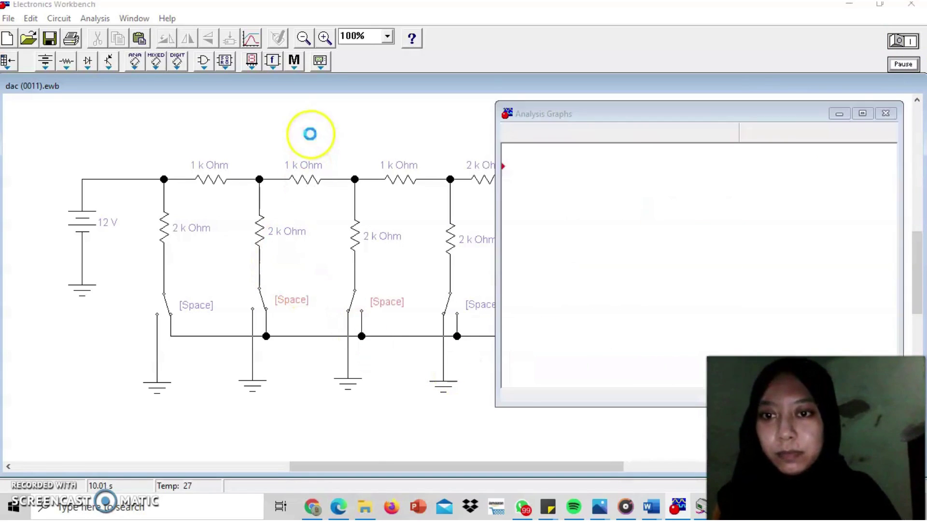
Dismiss the simulation error and close the Analysis Graphs window and the browser help page.
left_click(563, 203)
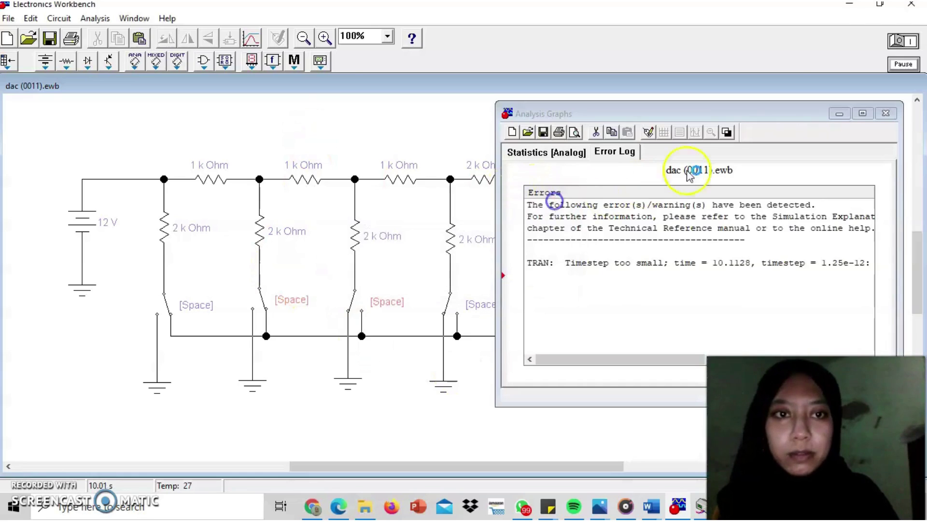
left_click(883, 113)
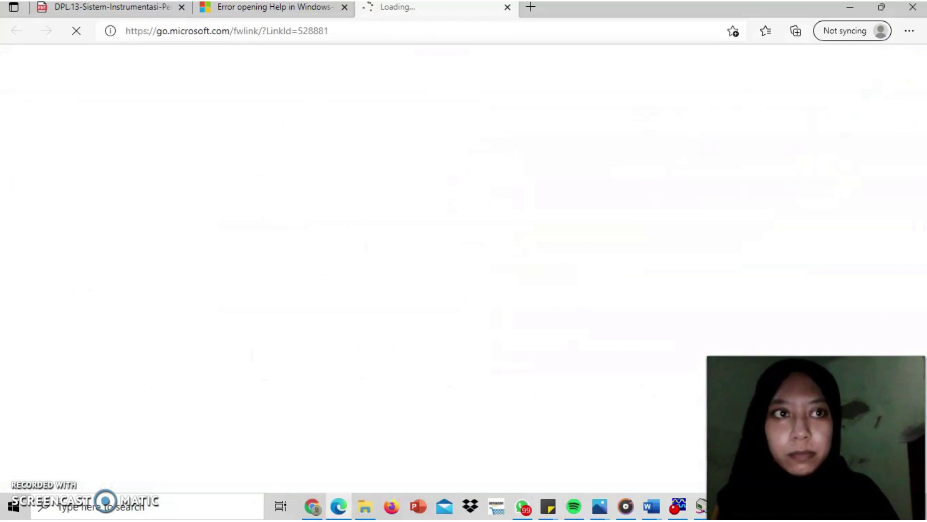
left_click(909, 8)
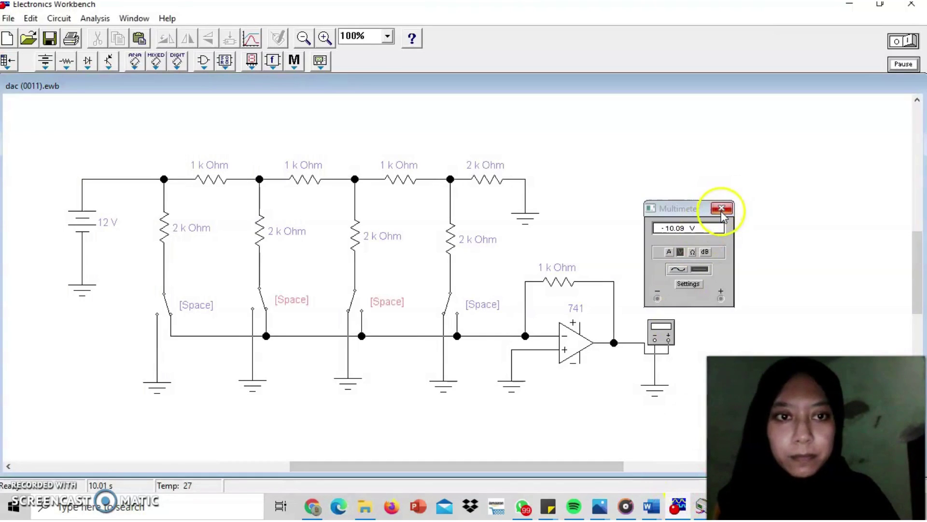
Set the first two switches to ground and the last two to the common line, and rerun the simulation, closing any error windows.
key("space")
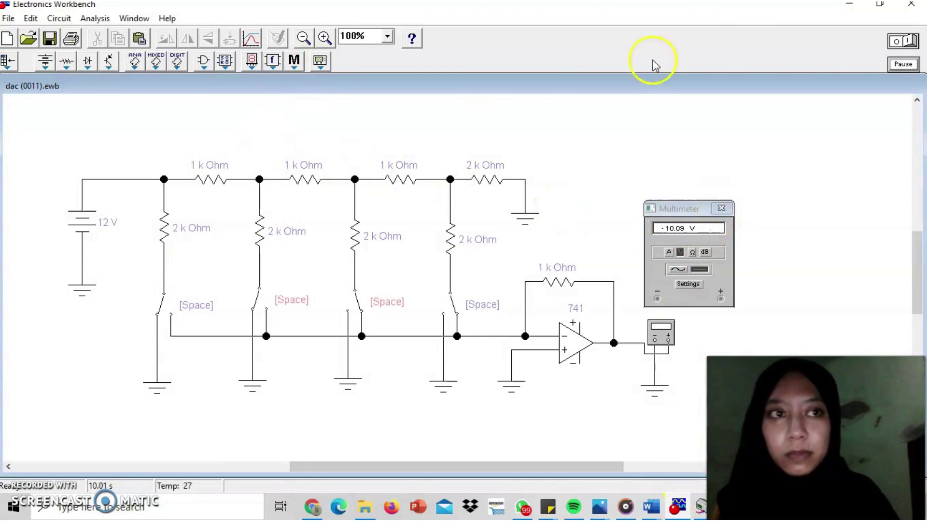
left_click(896, 50)
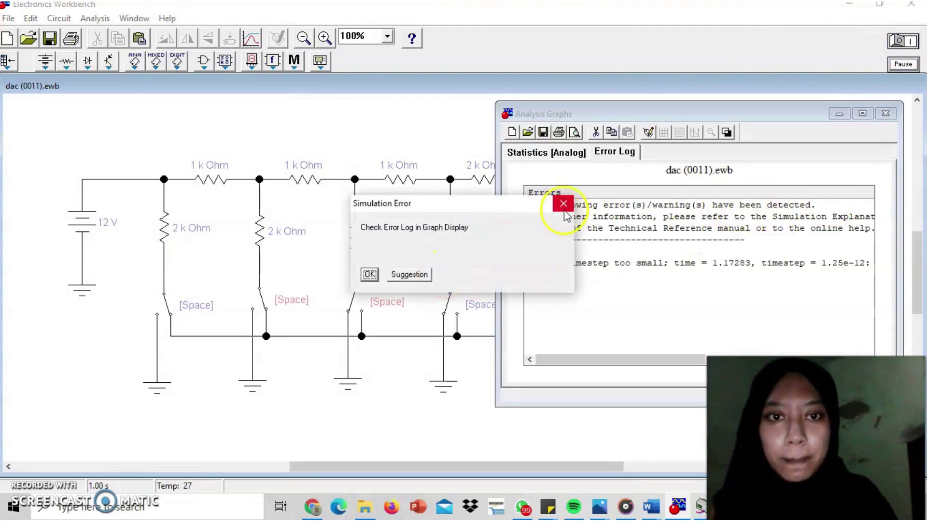
left_click(566, 211)
left_click(886, 113)
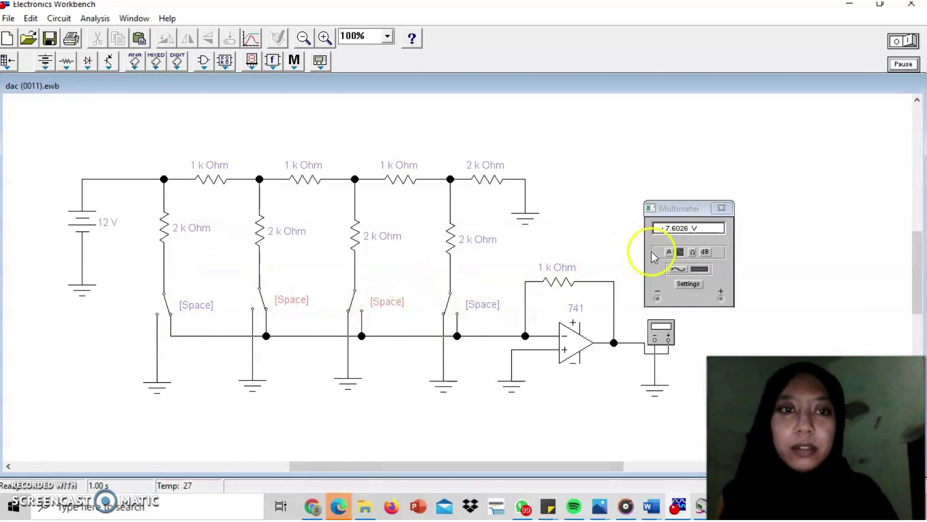
left_click(909, 43)
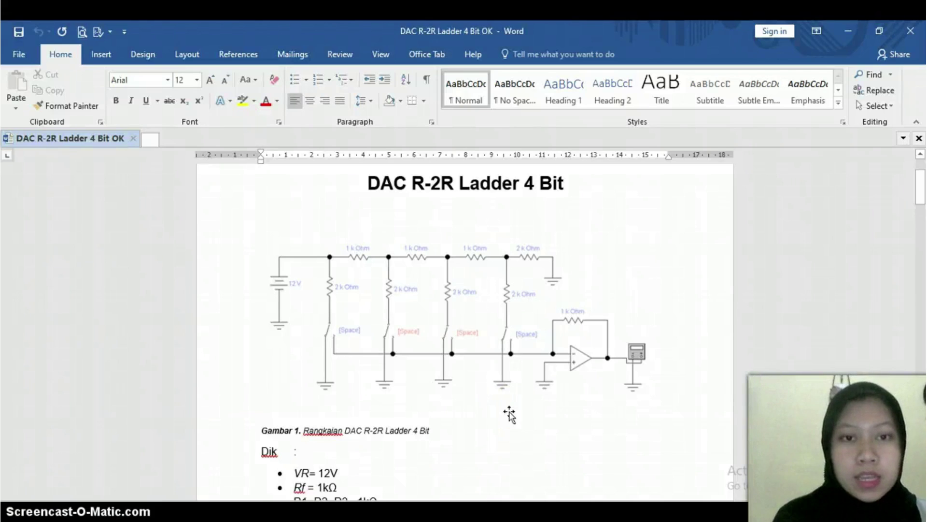
left_click(509, 412)
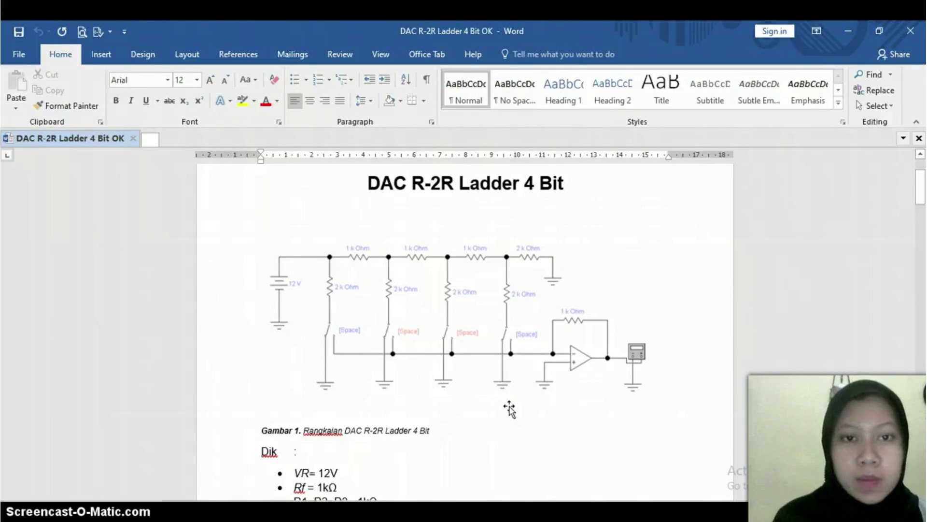
left_click(508, 361)
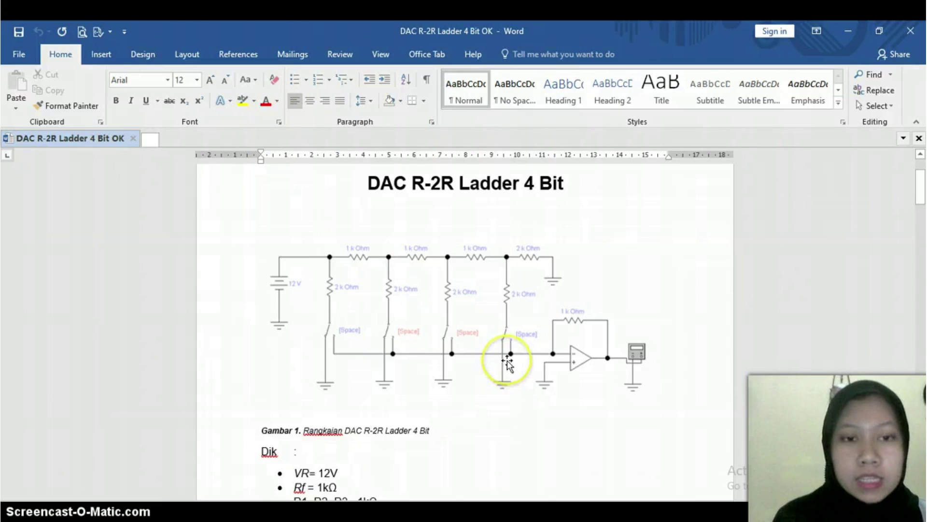